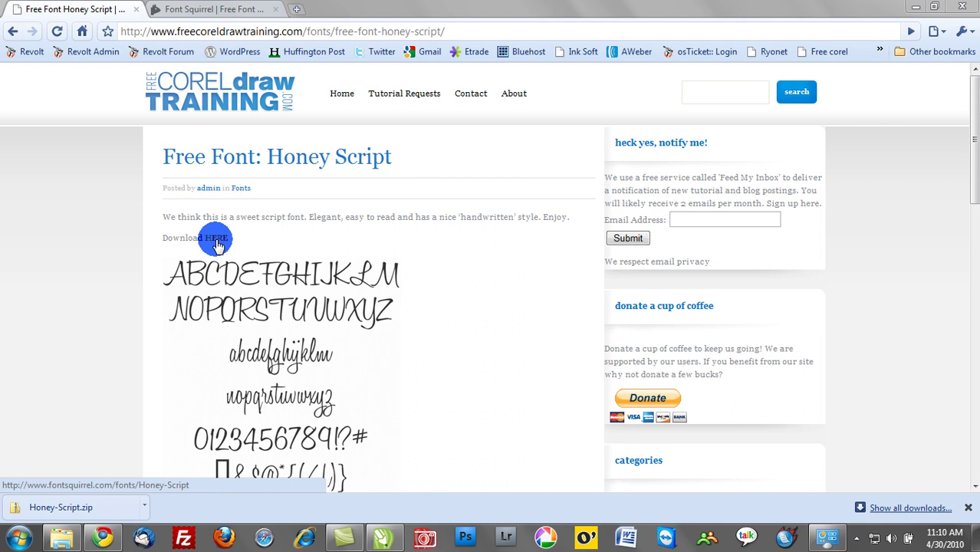
- Check the Font Squirrel Honey Script page, then minimize Chrome and Control Panel to show Downloads
{"action": "left_click", "coordinate": [217, 10]}
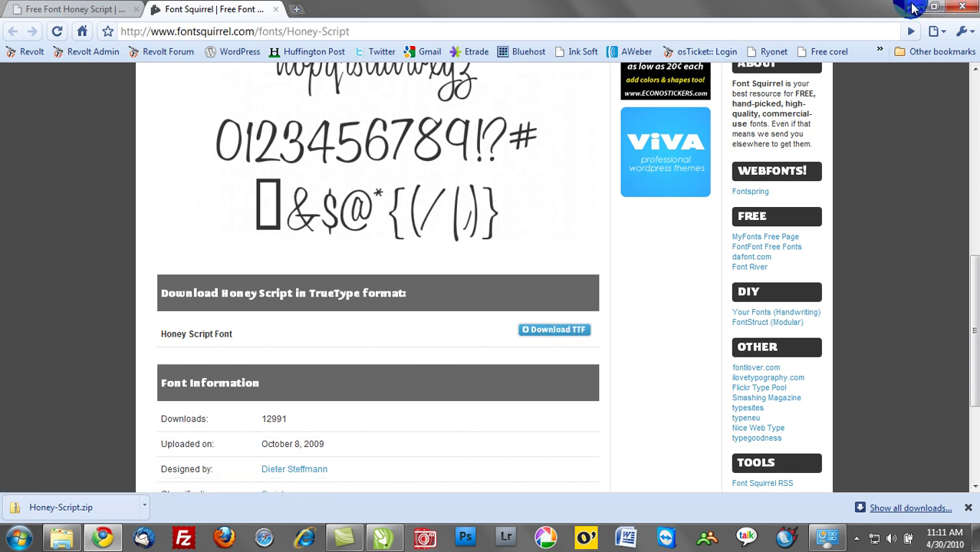
{"action": "left_click", "coordinate": [910, 7]}
{"action": "left_click", "coordinate": [760, 6]}
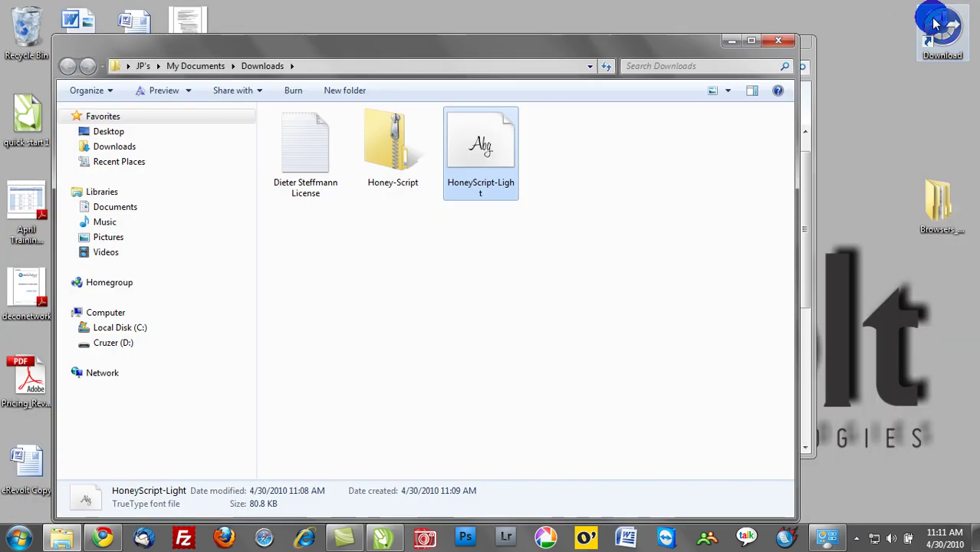
- Show the Honey-Script zip archive's Extract All and 7-Zip options
{"action": "left_click", "coordinate": [398, 132]}
{"action": "right_click", "coordinate": [398, 134]}
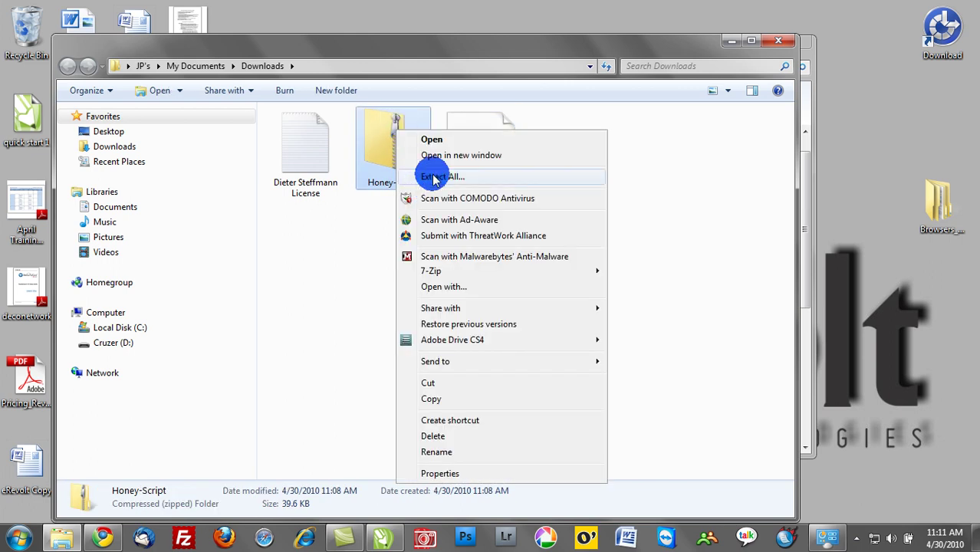
{"action": "mouse_move", "coordinate": [434, 271]}
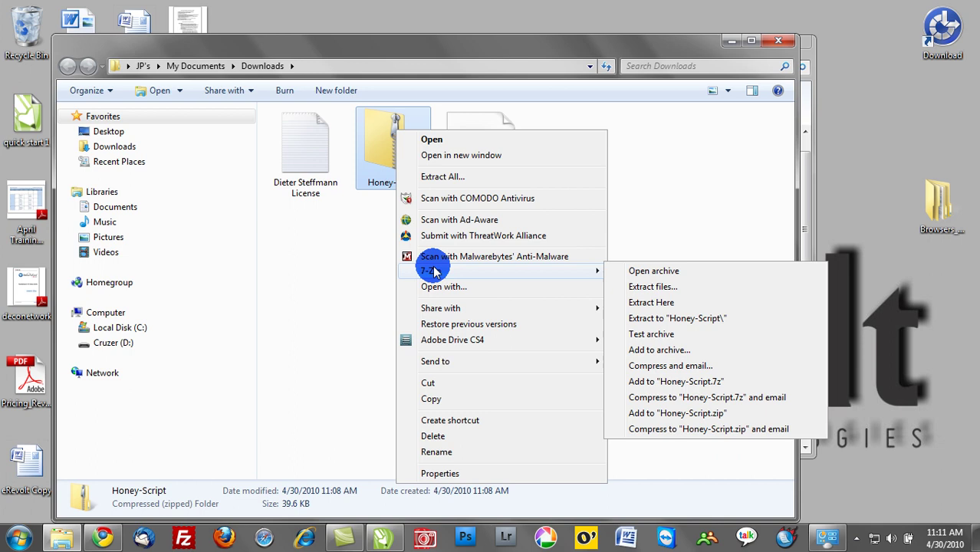
- Install HoneyScript-Light by dragging it from Downloads into the Control Panel Fonts folder
{"action": "left_click", "coordinate": [713, 146]}
{"action": "left_click", "coordinate": [700, 477]}
{"action": "left_click", "coordinate": [831, 537]}
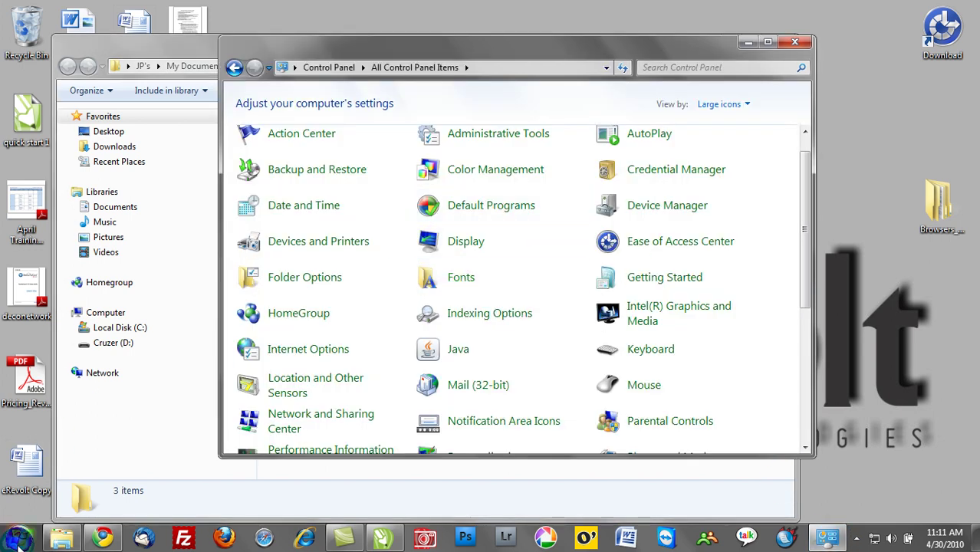
{"action": "left_click", "coordinate": [461, 279]}
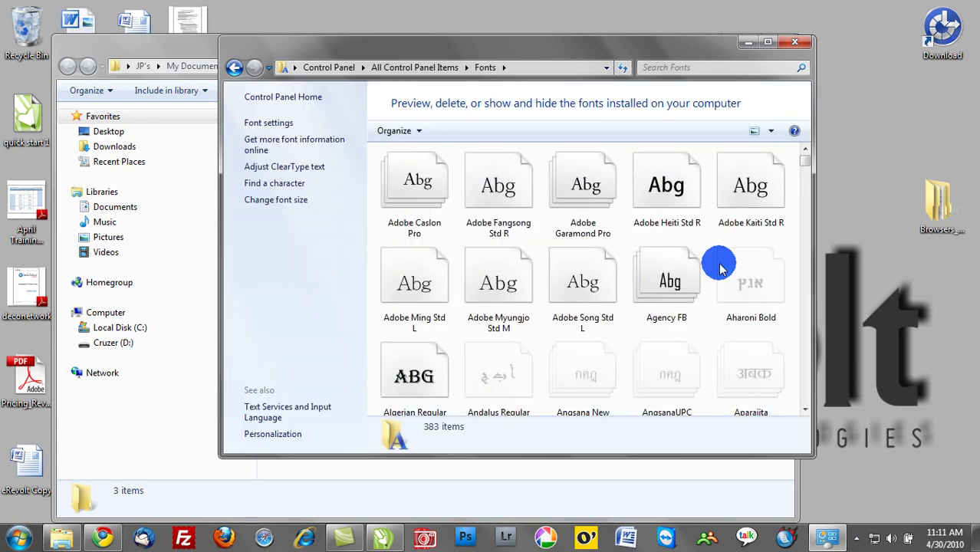
{"action": "left_click_drag", "start_coordinate": [671, 62], "coordinate": [463, 213]}
{"action": "left_click_drag", "start_coordinate": [491, 141], "coordinate": [554, 416]}
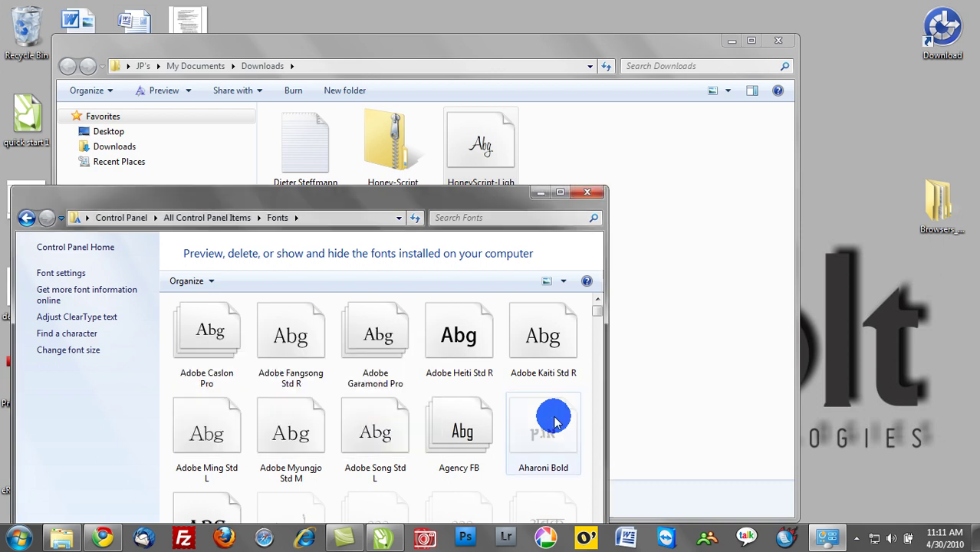
- Add the artistic text 'Honey Script' to the page and scale it up
{"action": "left_click", "coordinate": [383, 537]}
{"action": "scroll", "coordinate": [222, 265], "scroll_direction": "down", "scroll_amount": 2}
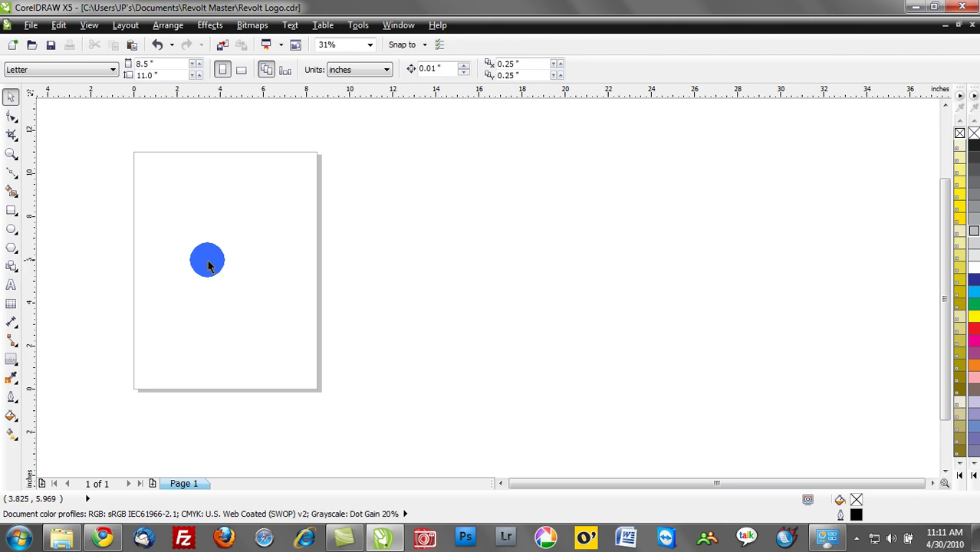
{"action": "left_click", "coordinate": [11, 285]}
{"action": "left_click", "coordinate": [161, 252]}
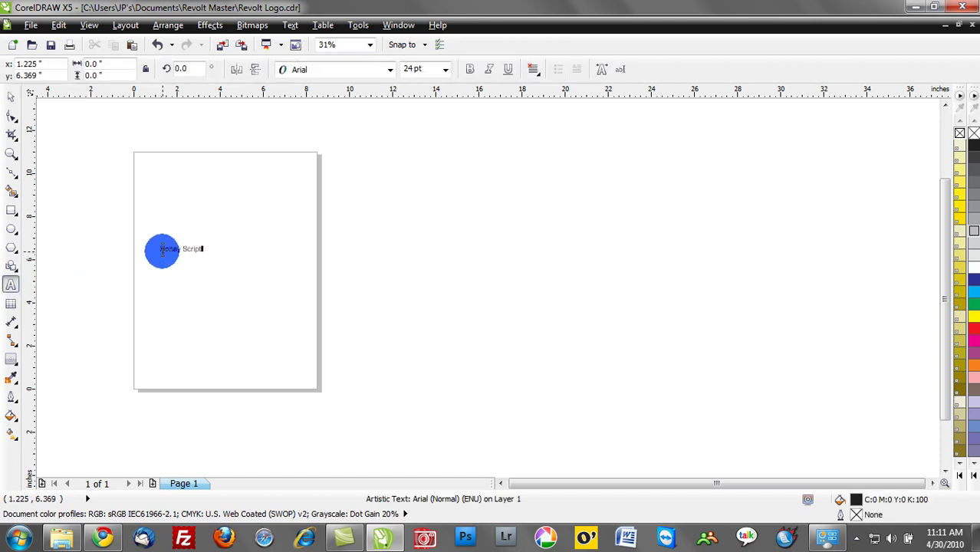
{"action": "left_click", "coordinate": [11, 97]}
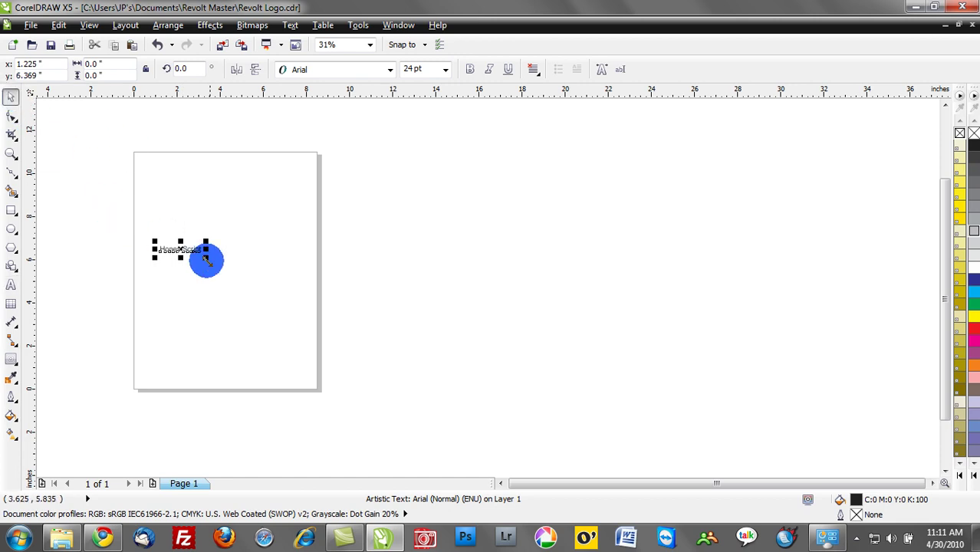
{"action": "left_click_drag", "start_coordinate": [205, 259], "coordinate": [310, 308]}
- Apply the Honey Script Light font and enlarge the text to about 199.58 pt
{"action": "left_click", "coordinate": [350, 70]}
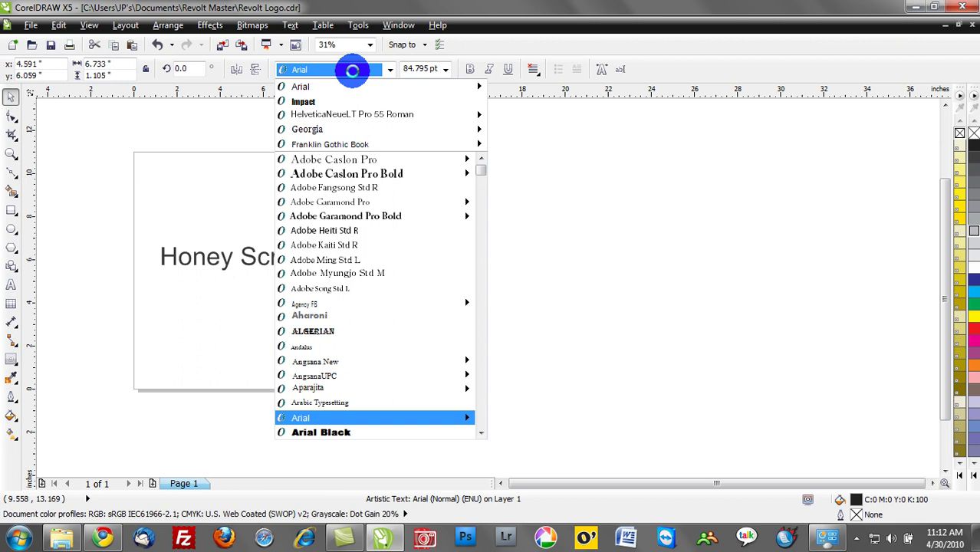
{"action": "scroll", "coordinate": [352, 69], "scroll_direction": "down", "scroll_amount": 10}
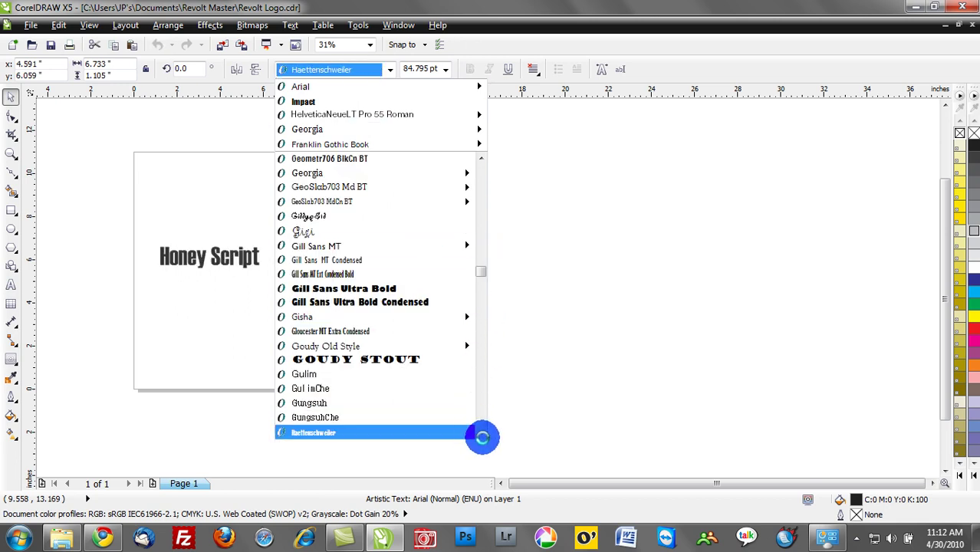
{"action": "left_click", "coordinate": [482, 435]}
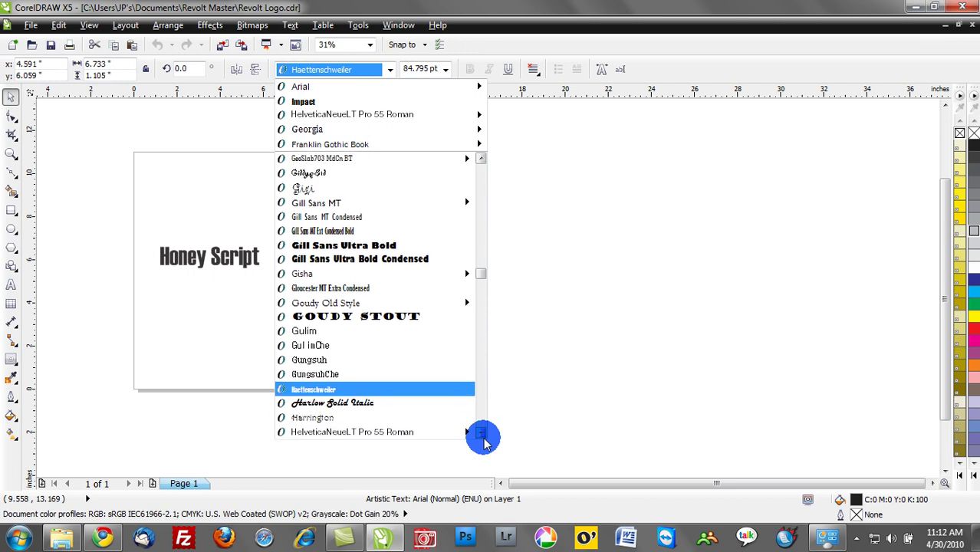
{"action": "left_click_drag", "start_coordinate": [483, 438], "coordinate": [461, 403]}
{"action": "left_click", "coordinate": [322, 319]}
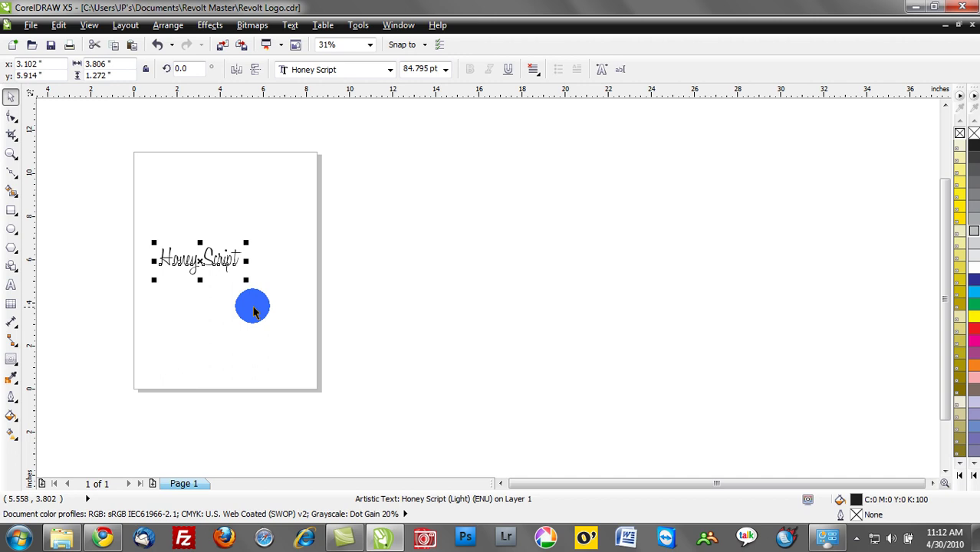
{"action": "left_click_drag", "start_coordinate": [245, 280], "coordinate": [350, 352]}
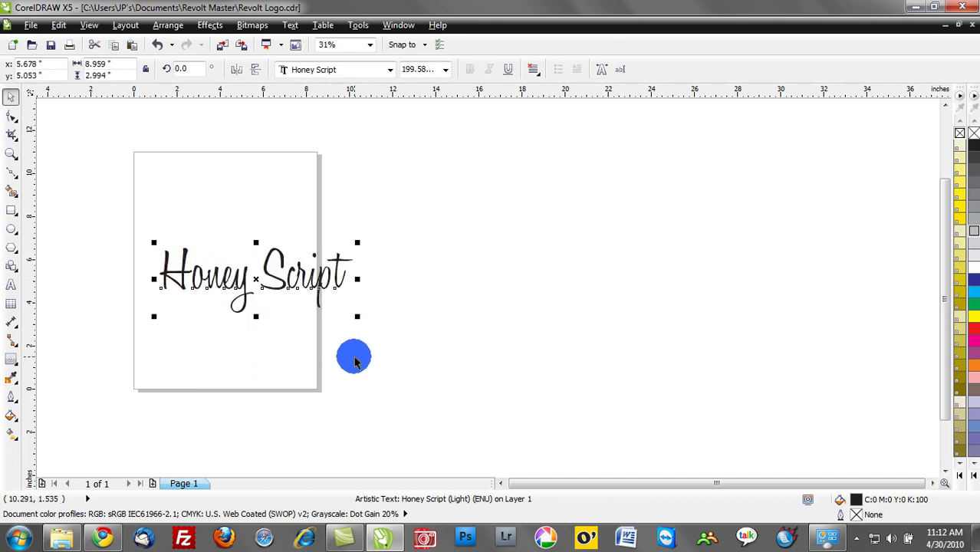
- Move the Honey Script text up and left, then expose its character nodes with the Shape tool
{"action": "scroll", "coordinate": [318, 278], "scroll_direction": "up", "scroll_amount": 2}
{"action": "scroll", "coordinate": [318, 278], "scroll_direction": "up", "scroll_amount": 1}
{"action": "scroll", "coordinate": [318, 279], "scroll_direction": "down", "scroll_amount": 2}
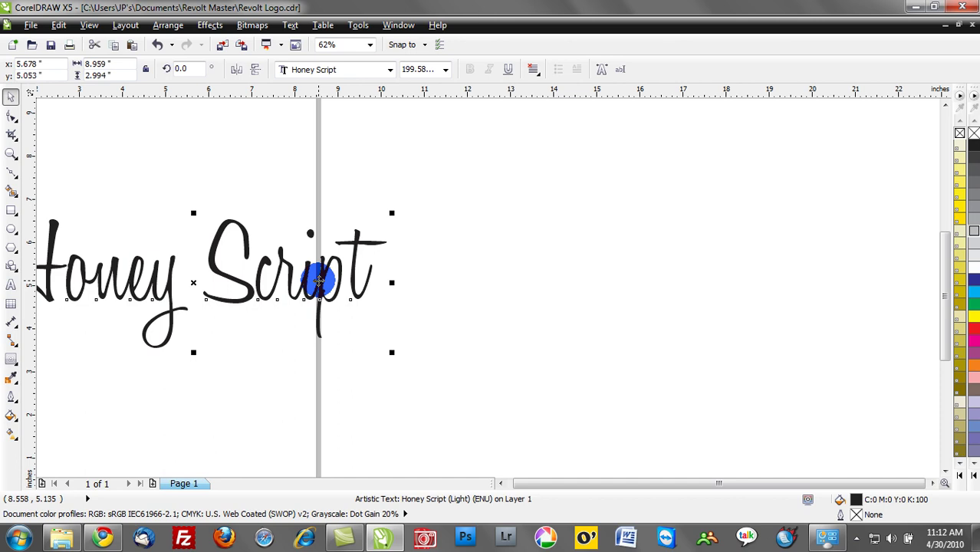
{"action": "scroll", "coordinate": [318, 281], "scroll_direction": "up", "scroll_amount": 2}
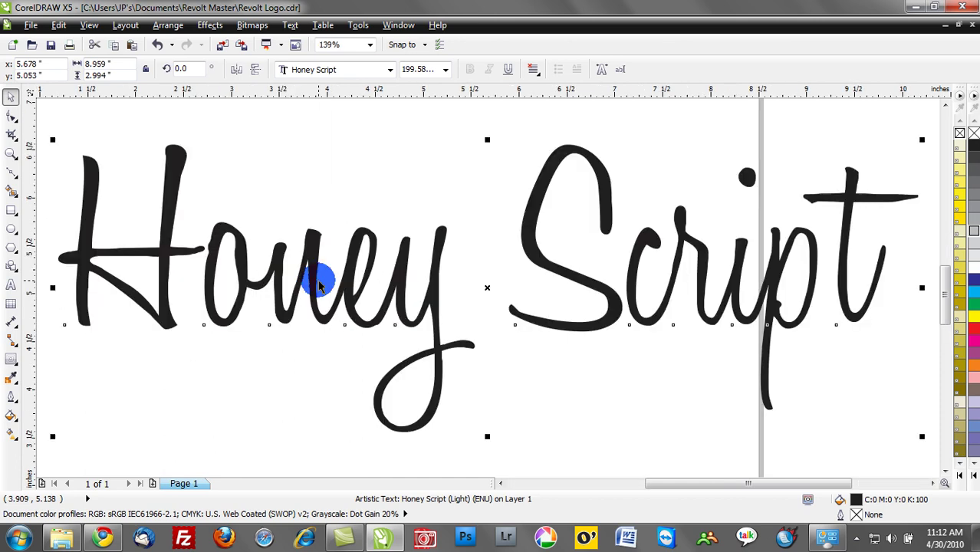
{"action": "scroll", "coordinate": [280, 269], "scroll_direction": "down", "scroll_amount": 2}
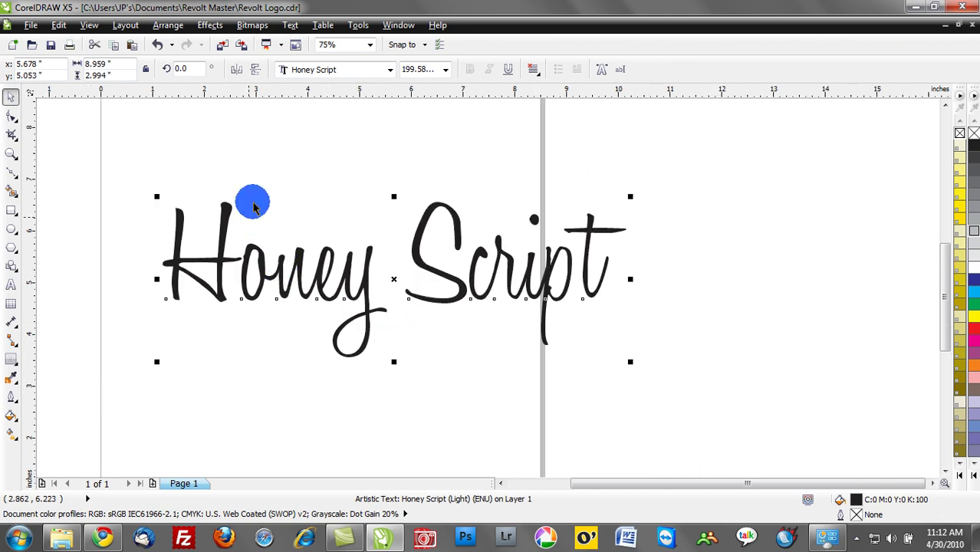
{"action": "left_click", "coordinate": [207, 230]}
{"action": "left_click_drag", "start_coordinate": [226, 212], "coordinate": [167, 172]}
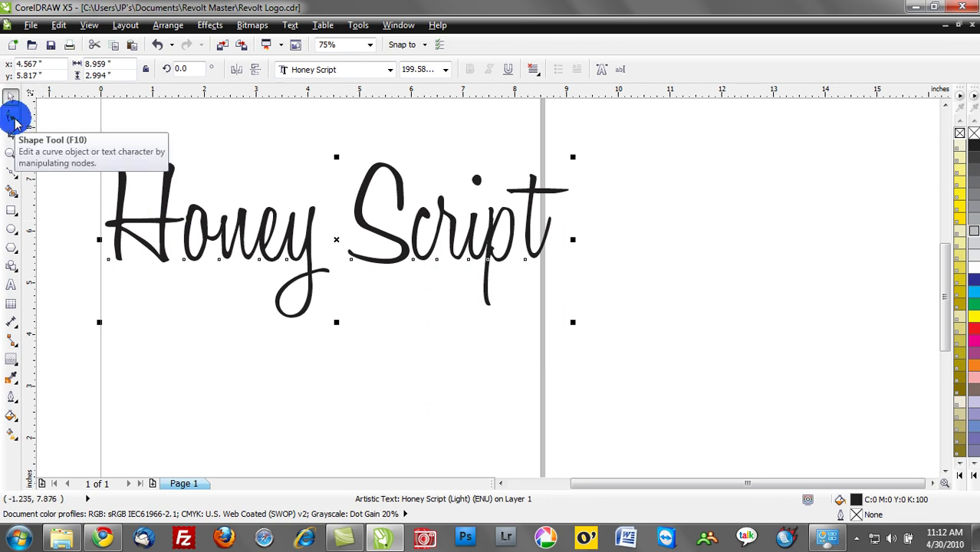
{"action": "left_click", "coordinate": [12, 119]}
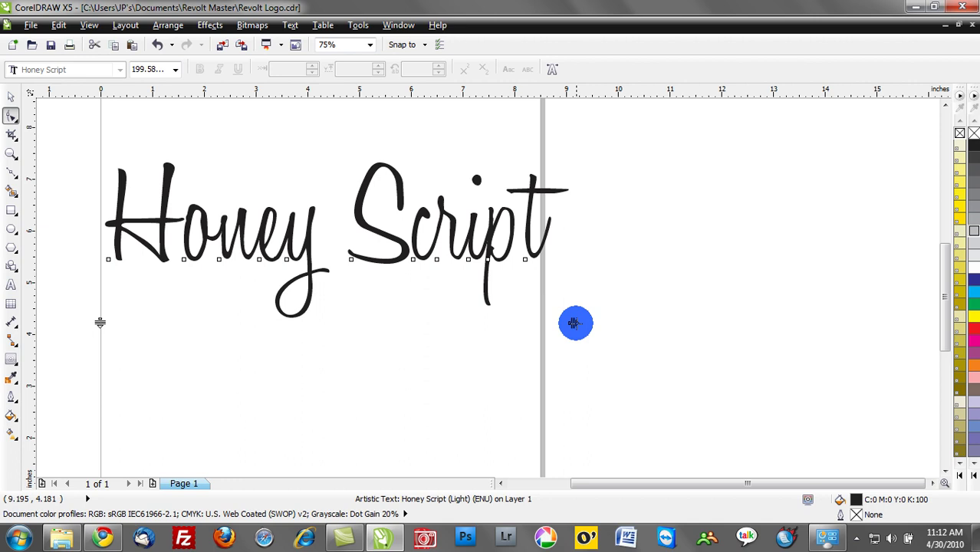
{"action": "left_click_drag", "start_coordinate": [574, 322], "coordinate": [853, 317]}
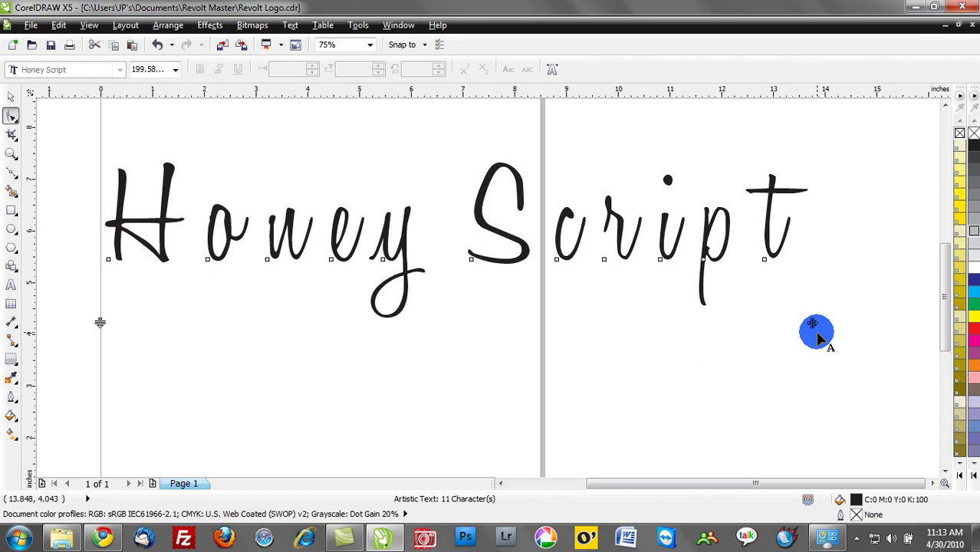
{"action": "left_click_drag", "start_coordinate": [816, 331], "coordinate": [522, 323]}
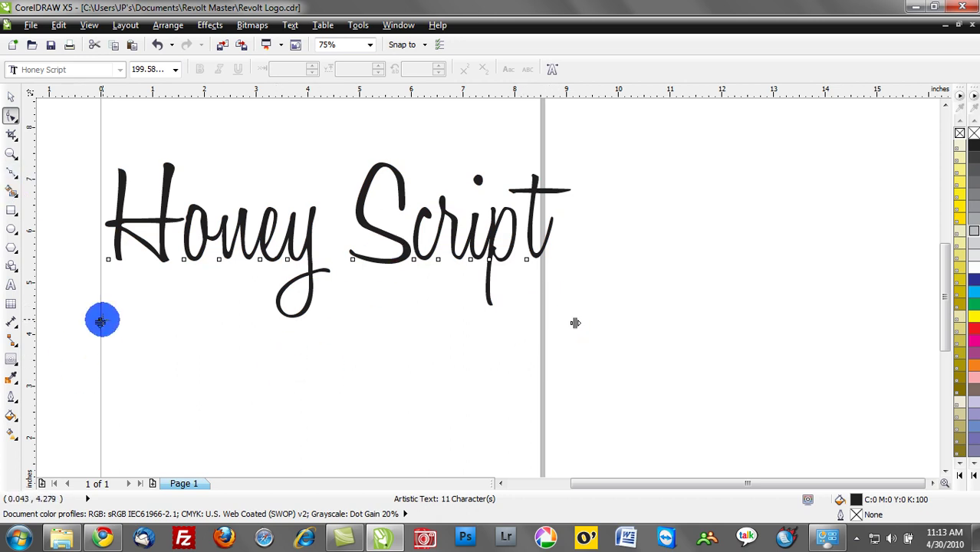
- Add a second line reading 'Free Font' beneath Honey Script
{"action": "left_click", "coordinate": [11, 95]}
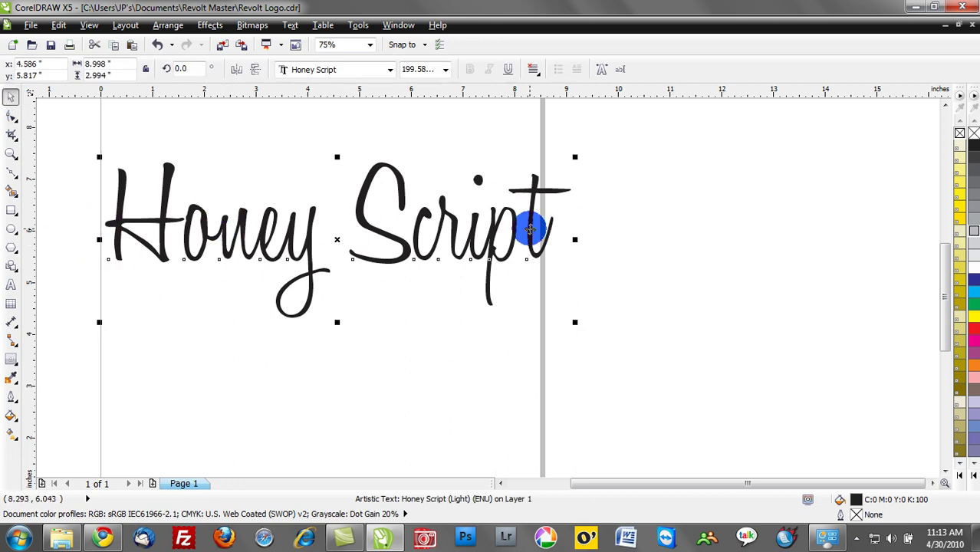
{"action": "double_click", "coordinate": [532, 227]}
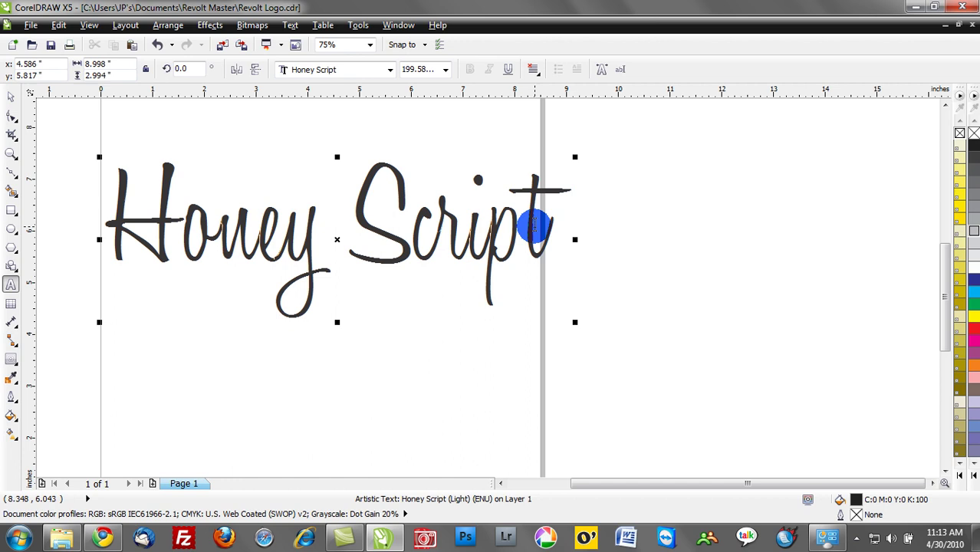
{"action": "key", "text": "Right"}
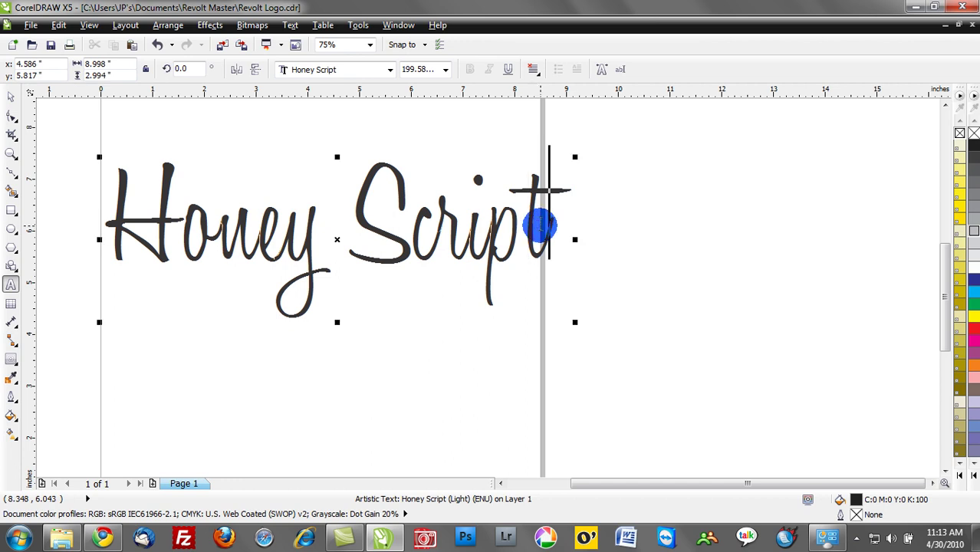
{"action": "key", "text": "Return"}
{"action": "type", "text": "Free "}
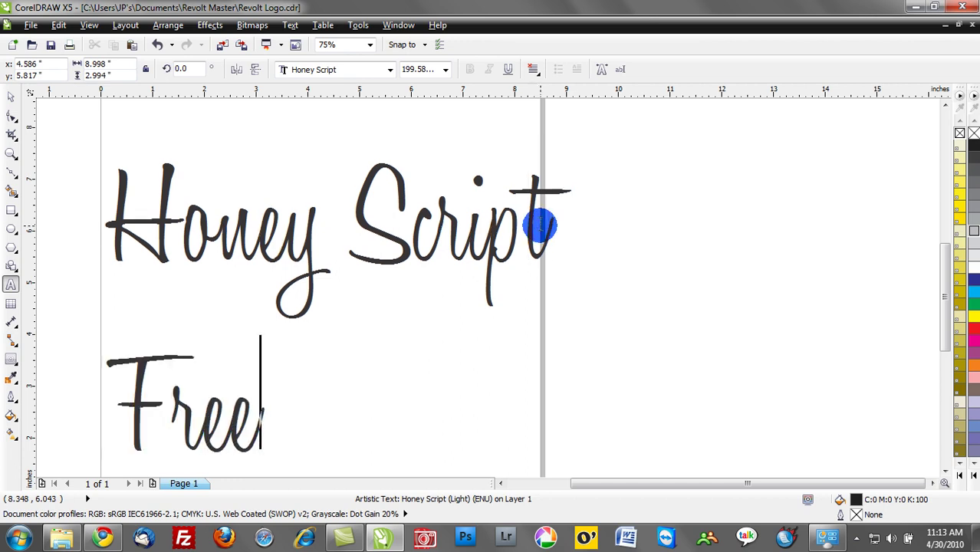
{"action": "type", "text": "Font"}
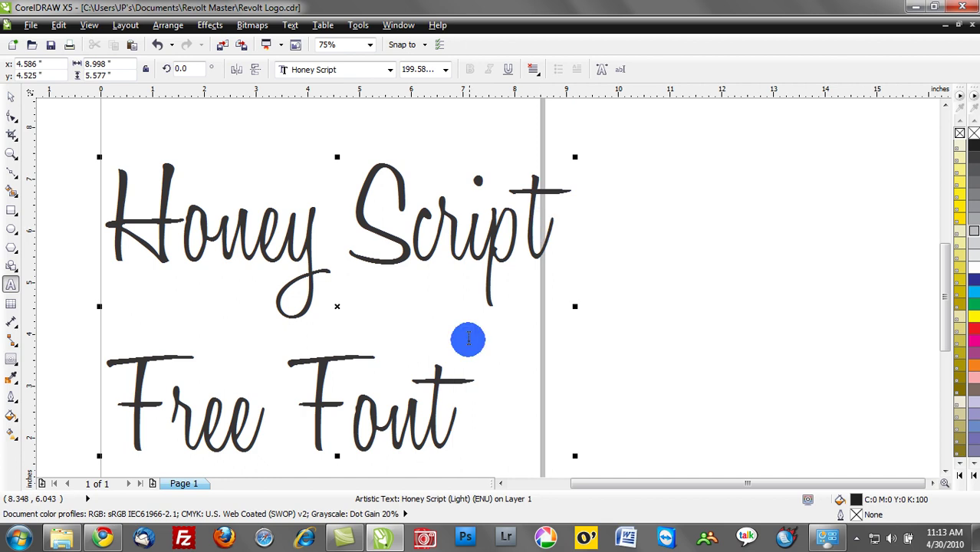
{"action": "left_click", "coordinate": [13, 95]}
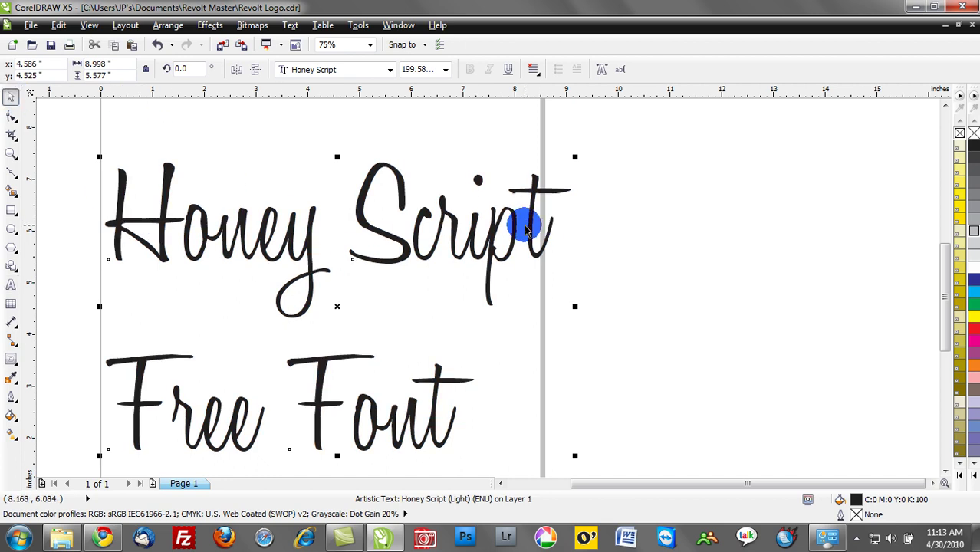
- Widen the letter spacing of both lines and push Free Font farther below
{"action": "left_click", "coordinate": [11, 116]}
{"action": "scroll", "coordinate": [104, 453], "scroll_direction": "down", "scroll_amount": 1}
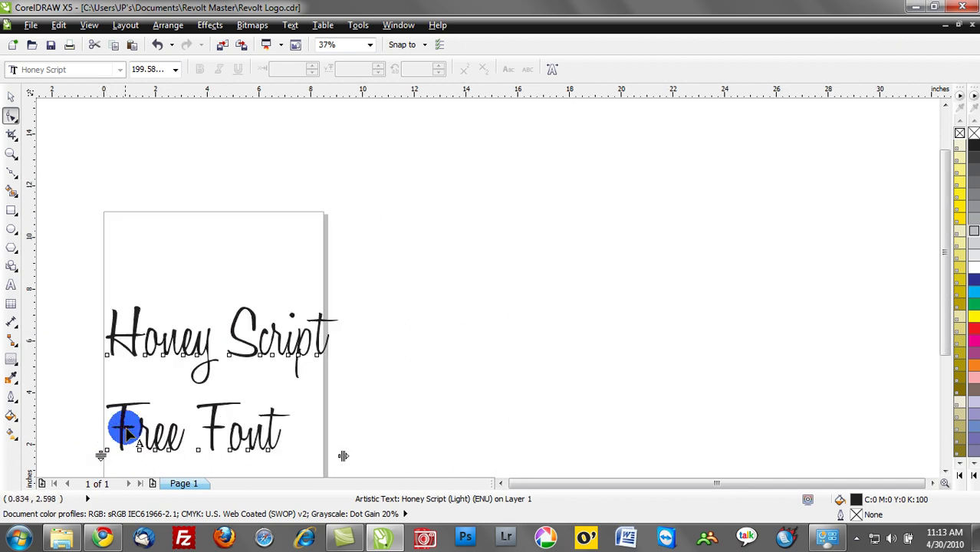
{"action": "scroll", "coordinate": [123, 455], "scroll_direction": "up", "scroll_amount": 1}
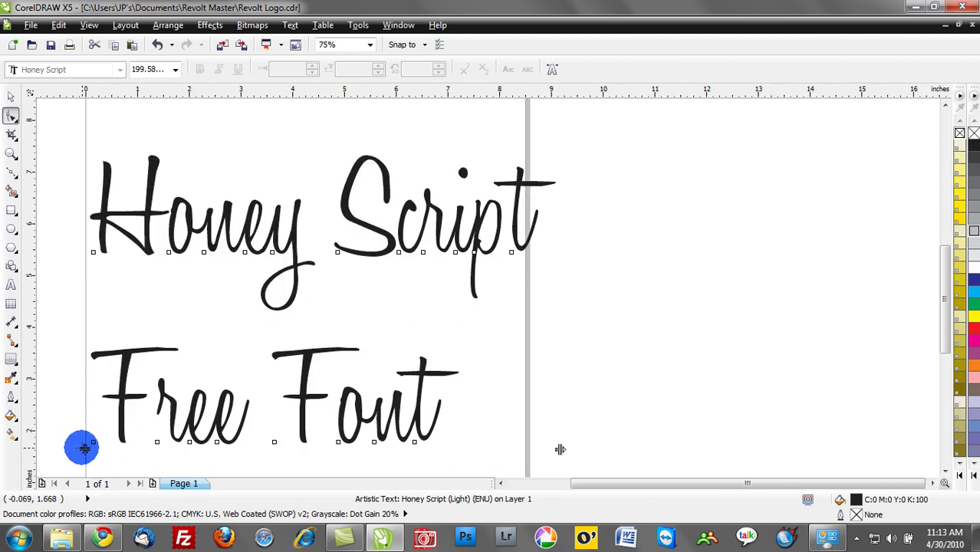
{"action": "left_click_drag", "start_coordinate": [83, 412], "coordinate": [92, 390]}
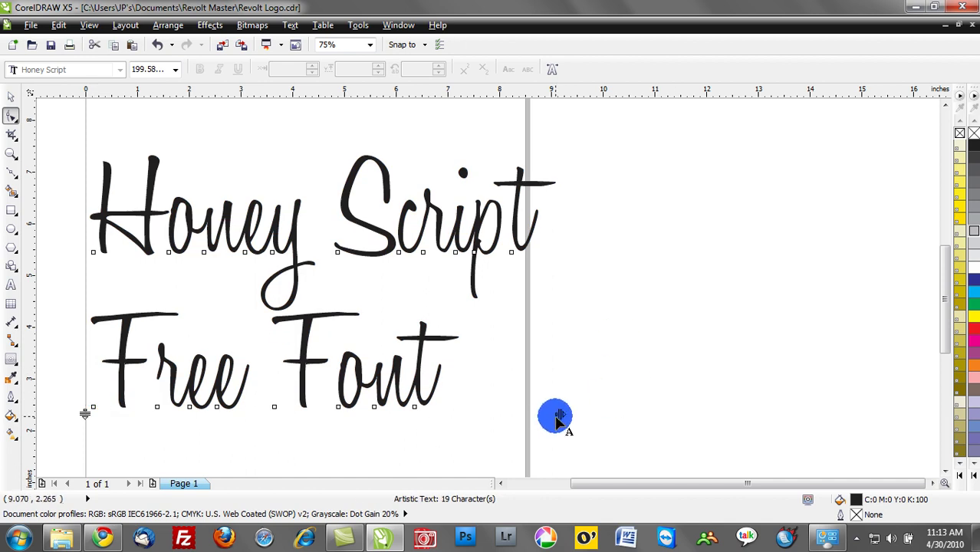
{"action": "left_click_drag", "start_coordinate": [558, 415], "coordinate": [664, 414]}
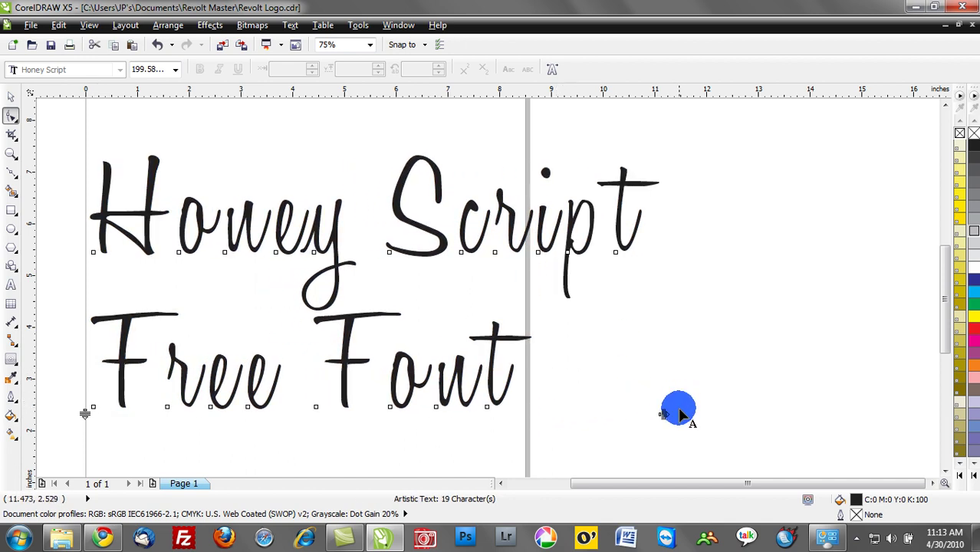
{"action": "left_click_drag", "start_coordinate": [83, 412], "coordinate": [84, 470]}
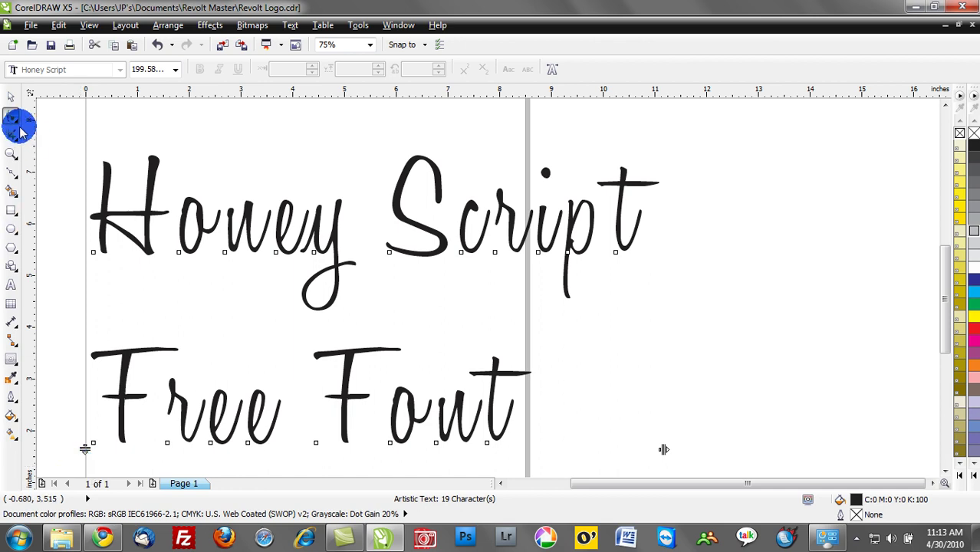
- Offset the H of Honey slightly right of its original spot
{"action": "left_click", "coordinate": [93, 254]}
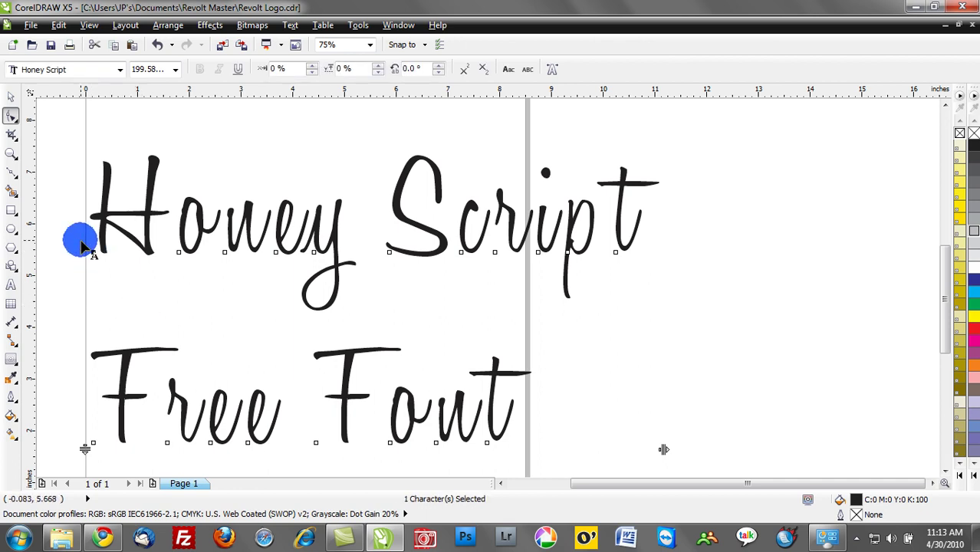
{"action": "left_click", "coordinate": [150, 196]}
{"action": "left_click", "coordinate": [93, 253]}
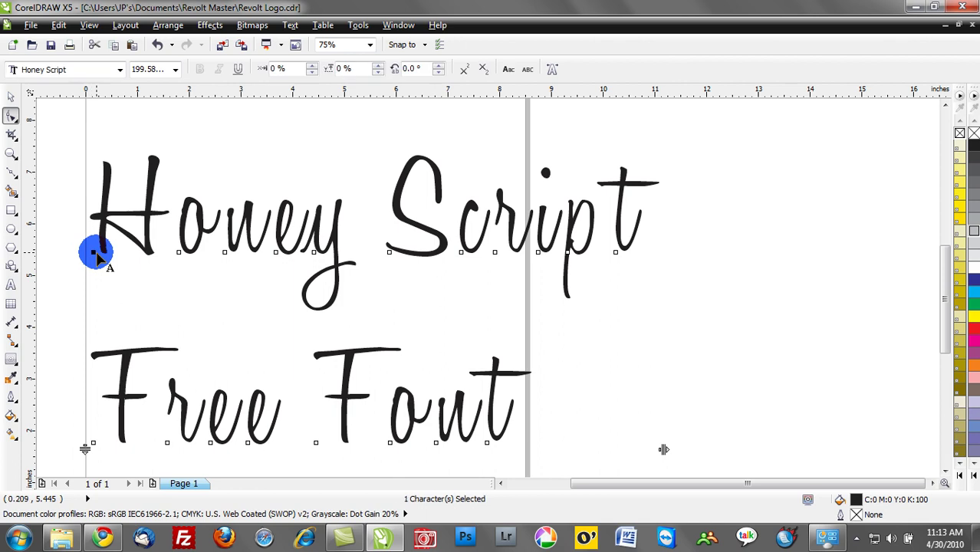
{"action": "left_click_drag", "start_coordinate": [94, 253], "coordinate": [177, 180]}
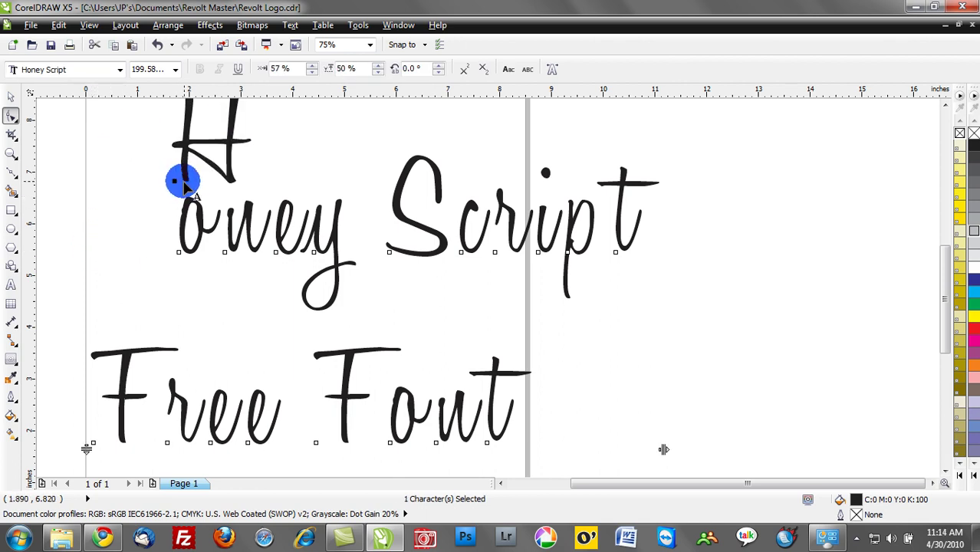
{"action": "left_click_drag", "start_coordinate": [184, 185], "coordinate": [109, 249]}
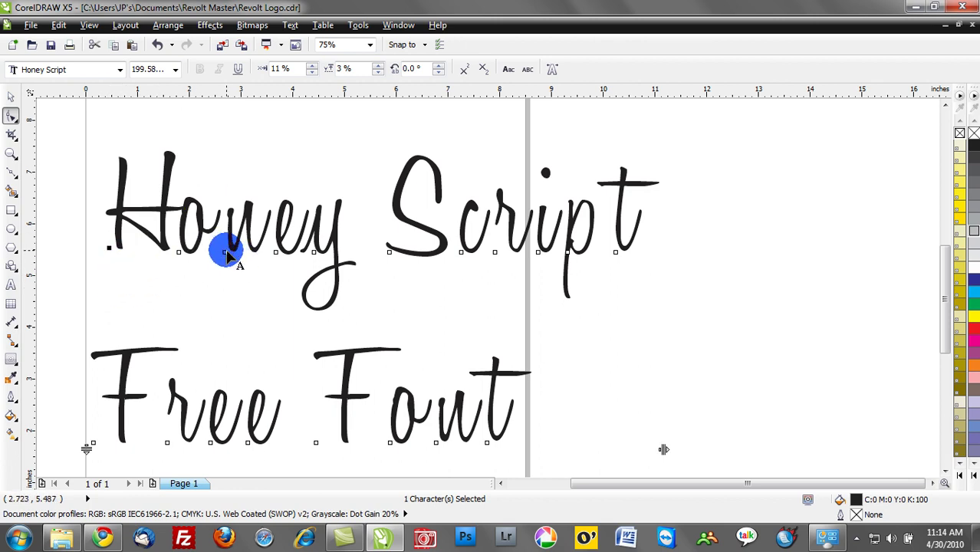
- Select the S, r, i and t of Script for individual adjustment
{"action": "left_click_drag", "start_coordinate": [227, 256], "coordinate": [244, 219]}
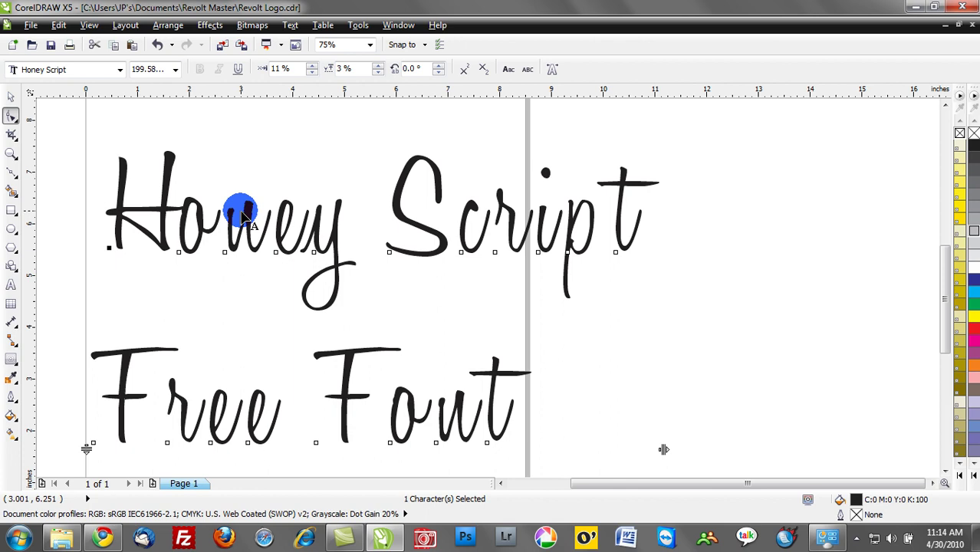
{"action": "left_click_drag", "start_coordinate": [244, 218], "coordinate": [497, 261]}
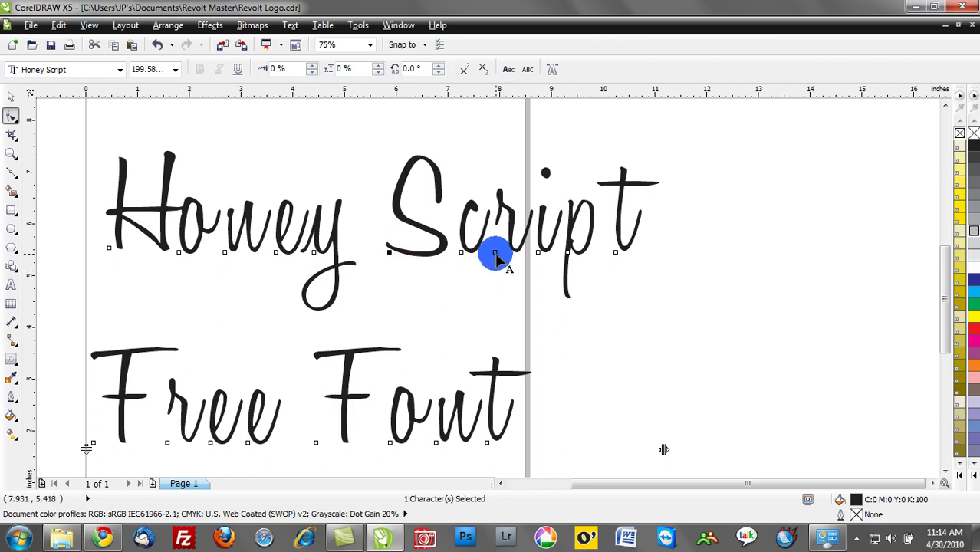
{"action": "left_click", "coordinate": [495, 254], "text": "shift"}
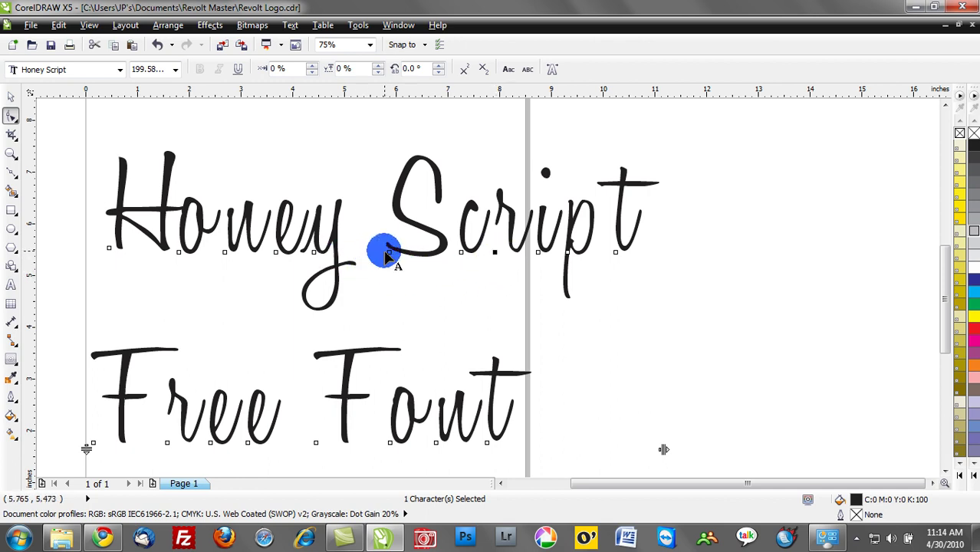
{"action": "left_click", "coordinate": [539, 254], "text": "shift"}
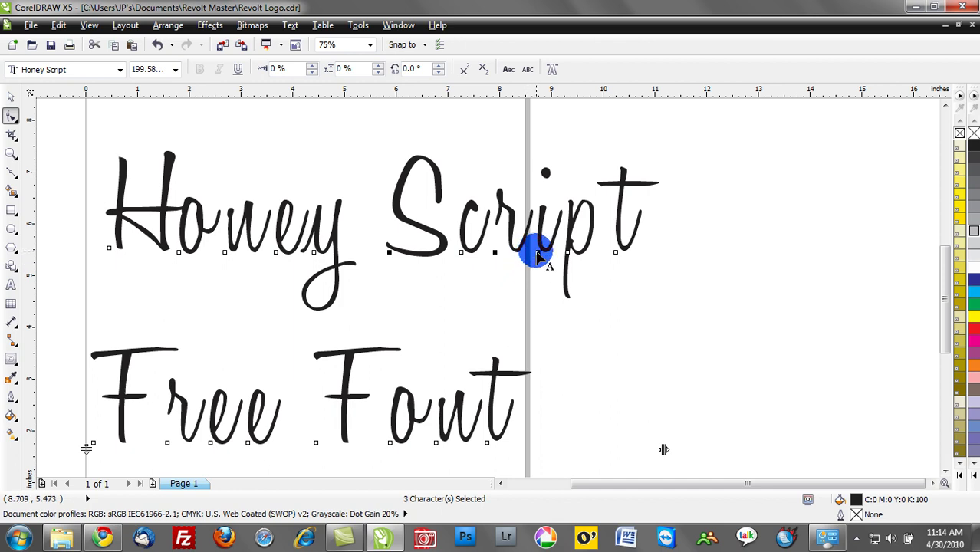
{"action": "left_click", "coordinate": [616, 253], "text": "shift"}
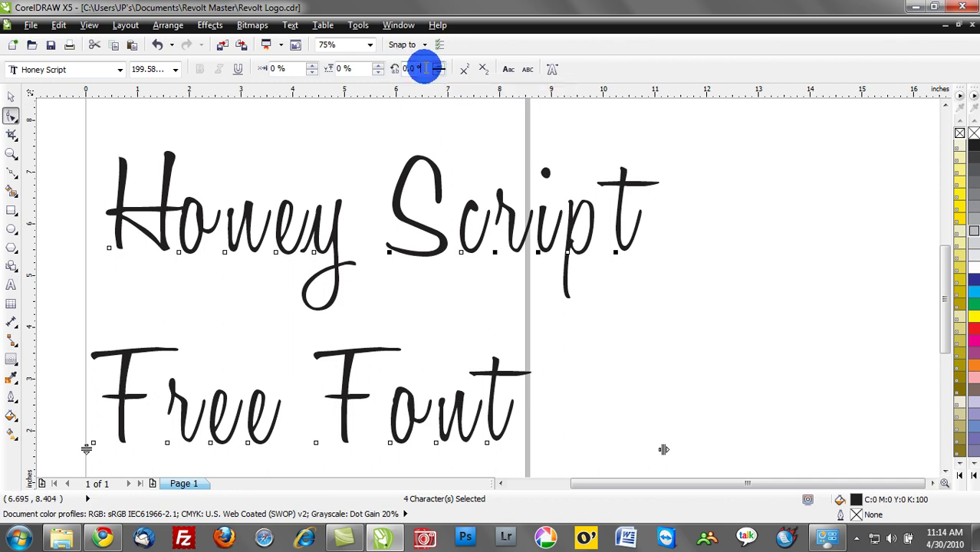
- Set the selected Script letters' character angle to -15° so they tilt
{"action": "left_click", "coordinate": [395, 68]}
{"action": "type", "text": "15"}
{"action": "key", "text": "Return"}
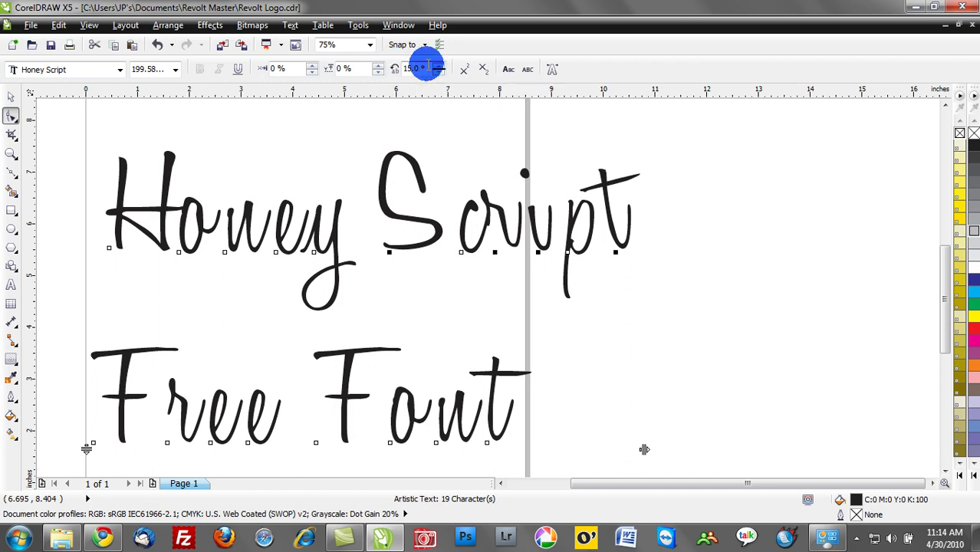
{"action": "left_click", "coordinate": [396, 69]}
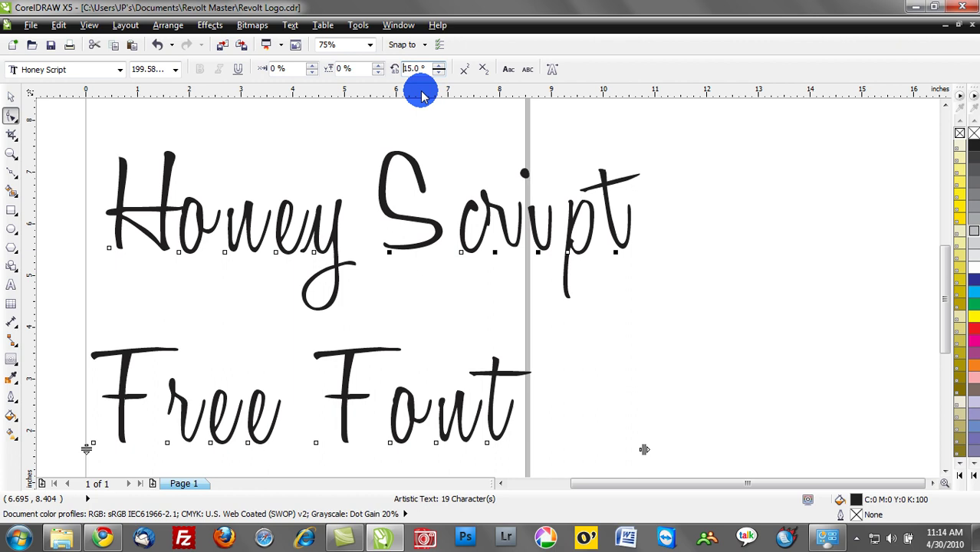
{"action": "type", "text": "-"}
{"action": "key", "text": "Return"}
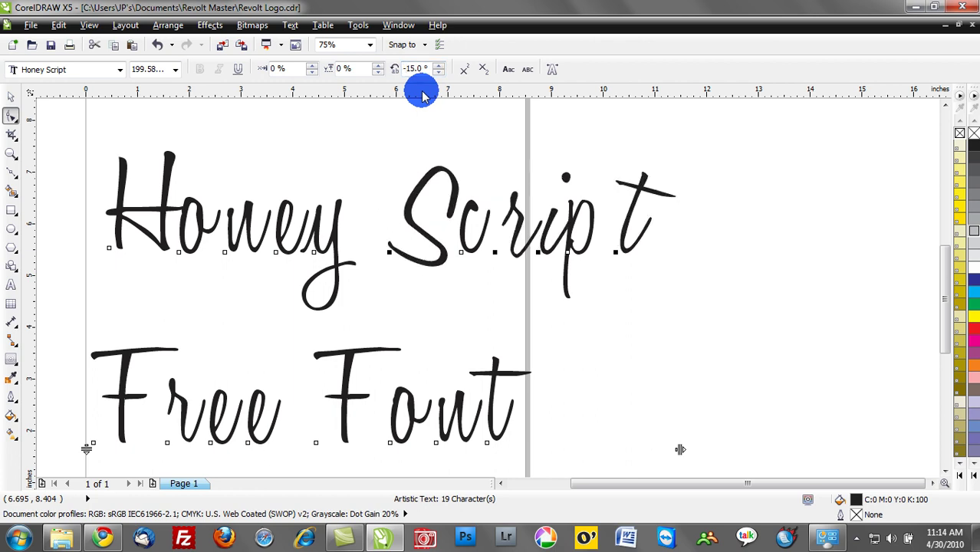